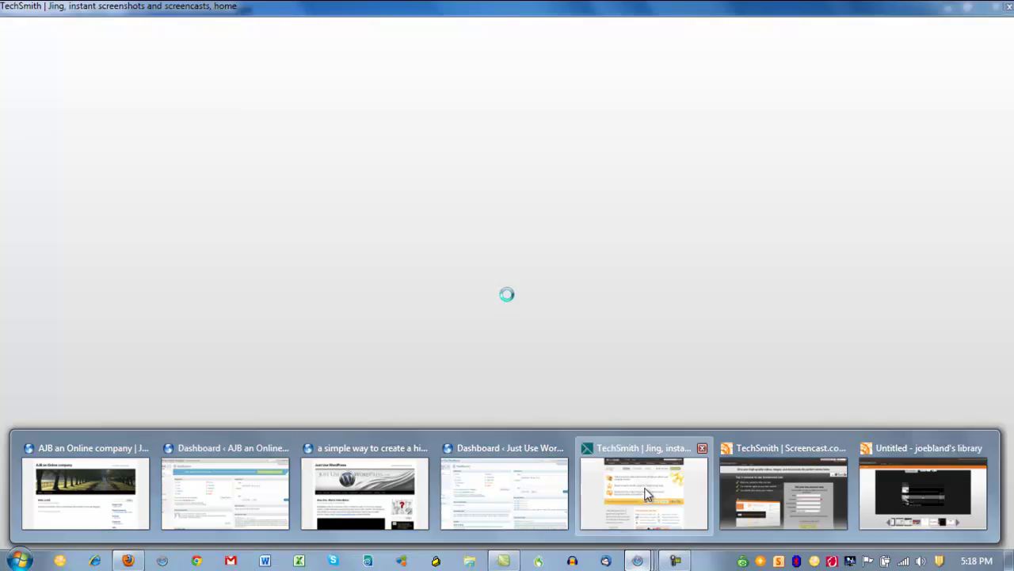
# Bring the Firefox window with the Jing overview page to the front for capturing.
pyautogui.click(648, 494)
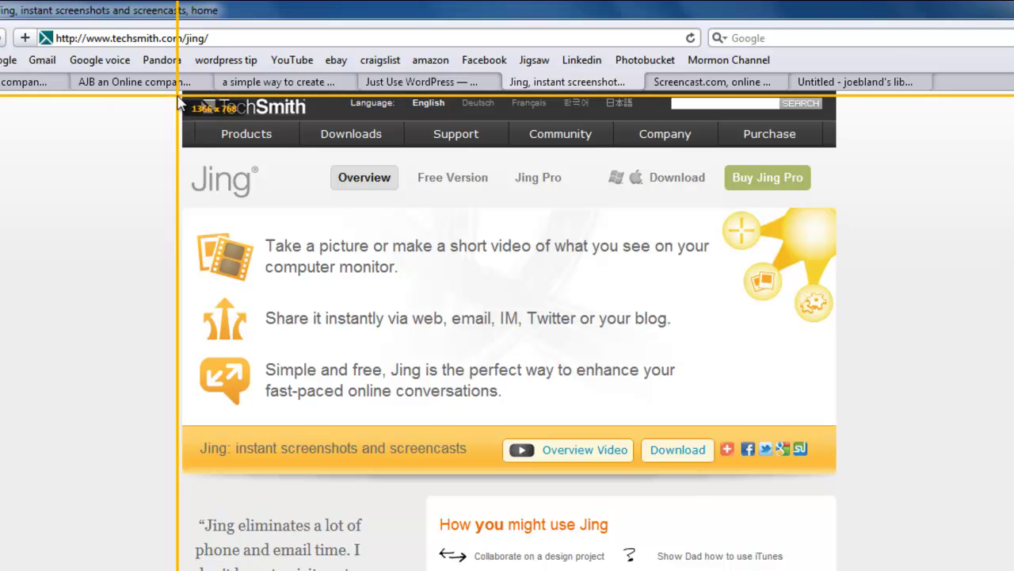
# Capture the top area of the Jing overview page as a still image.
pyautogui.moveTo(178, 94)
pyautogui.mouseDown()
pyautogui.moveTo(609, 281)
pyautogui.moveTo(839, 476)
pyautogui.mouseUp()
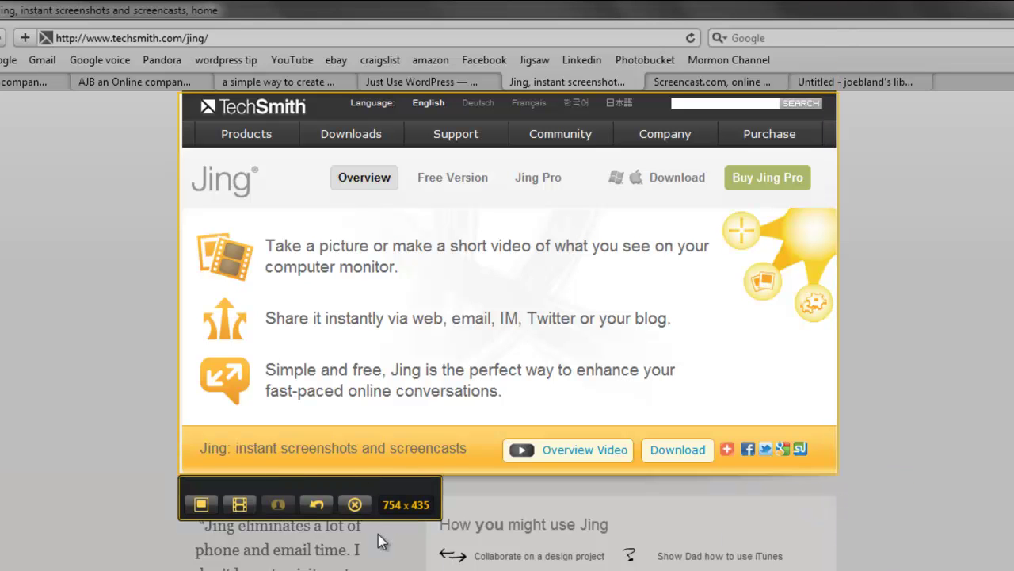
pyautogui.click(202, 505)
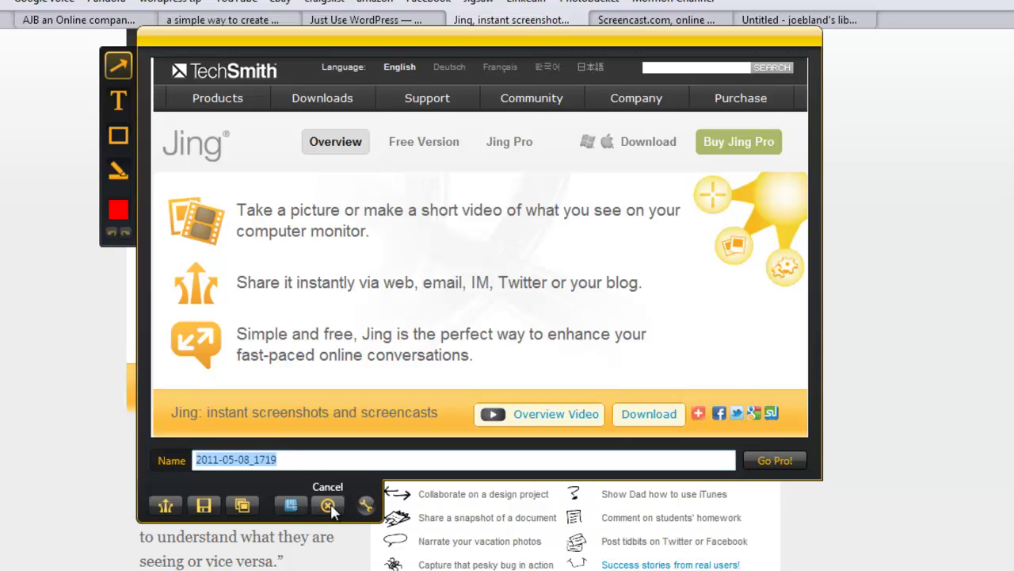
# Discard the previous screenshot and capture the Jing overview panel as a new image.
pyautogui.click(328, 505)
pyautogui.moveTo(322, 98)
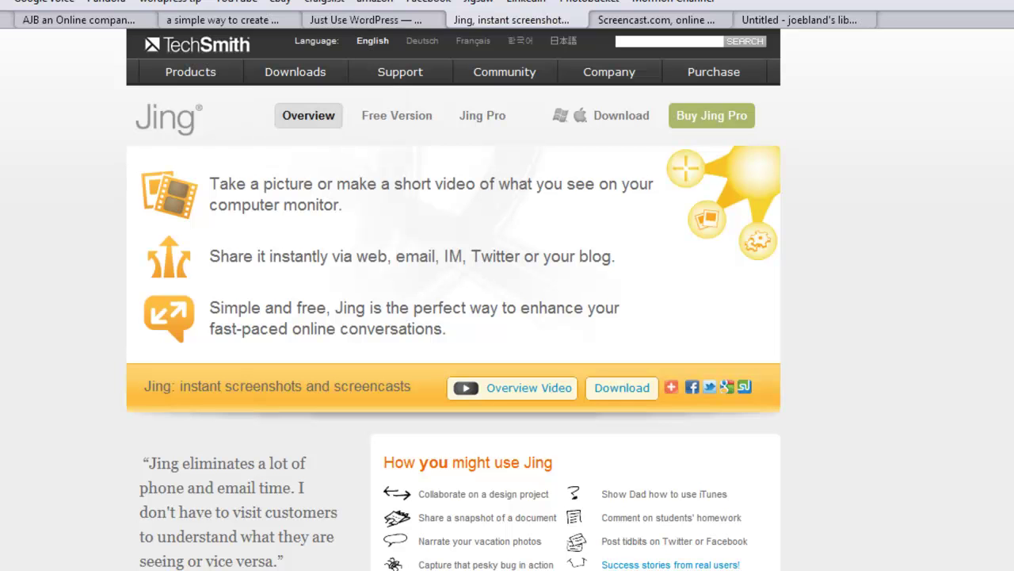
pyautogui.press('Print')
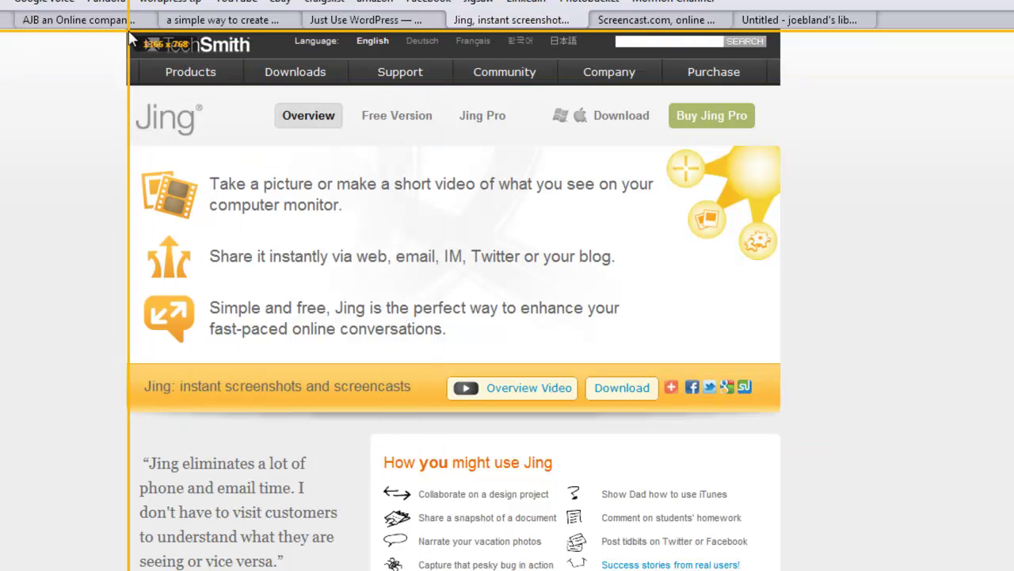
pyautogui.moveTo(127, 31); pyautogui.dragTo(782, 408)
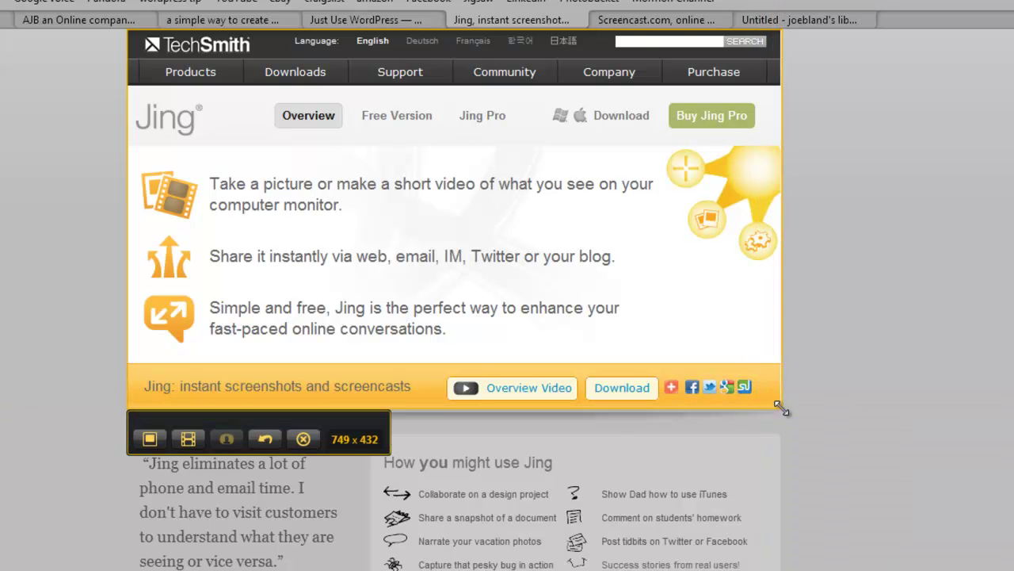
pyautogui.click(149, 439)
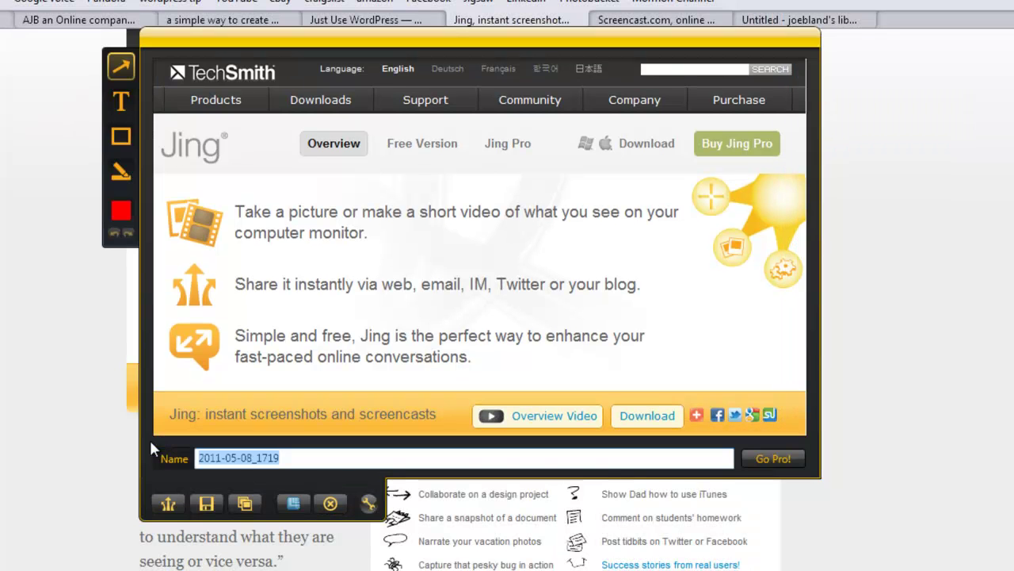
# Save the capture to the Desktop as a PNG named 'Sample Jing'.
pyautogui.click(206, 503)
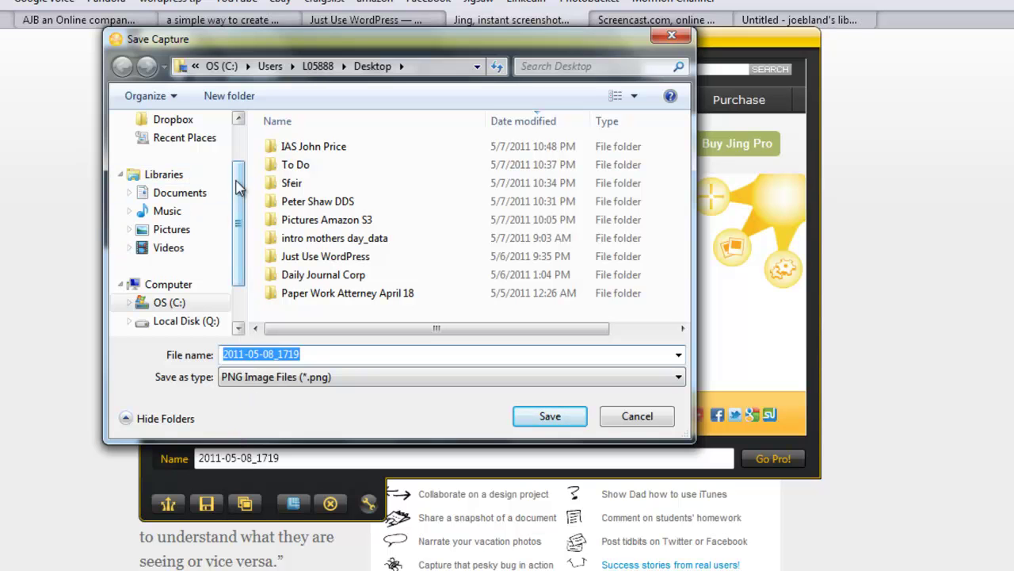
pyautogui.scroll(2, 174, 190)
pyautogui.click(163, 146)
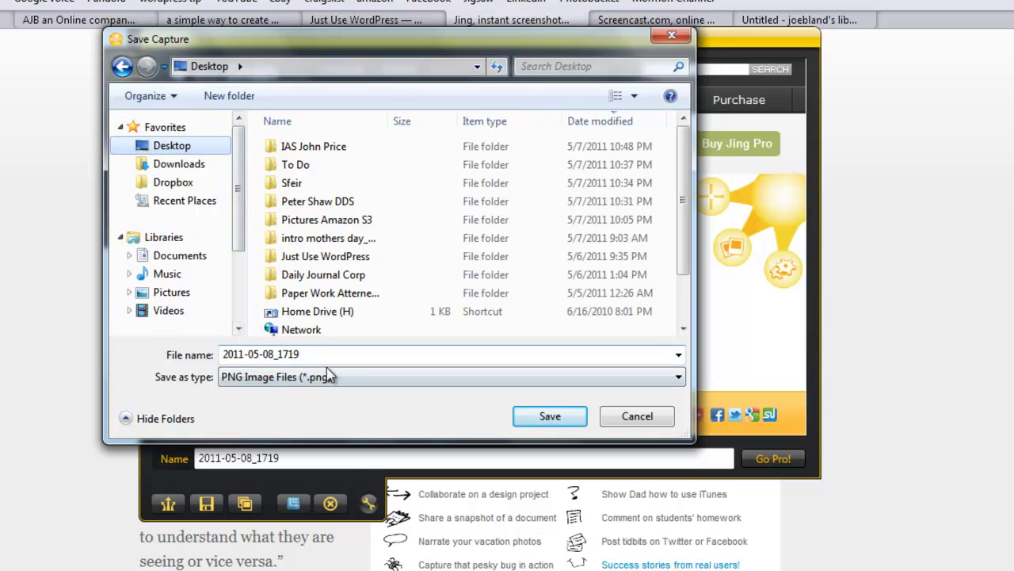
pyautogui.write('S')
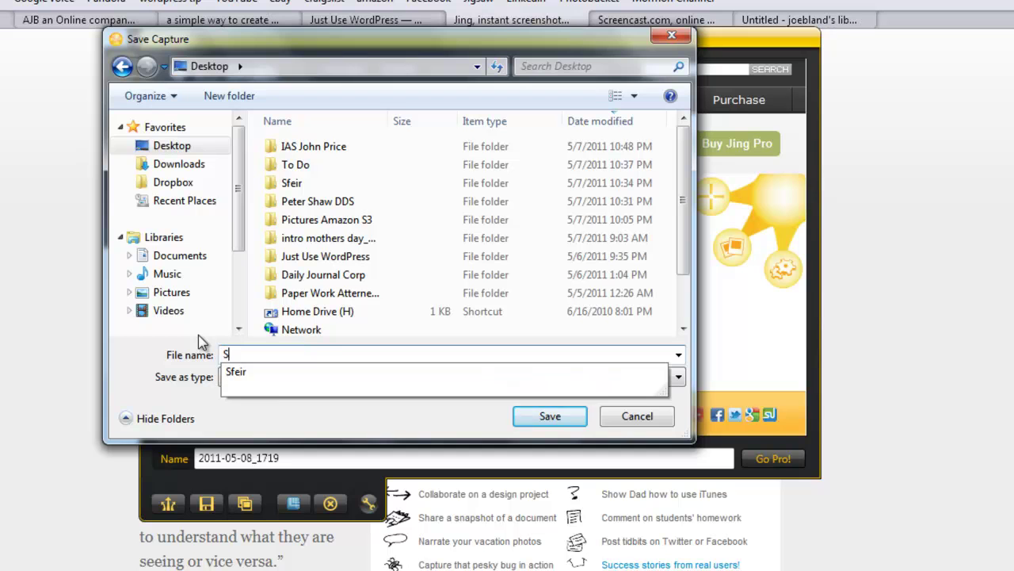
pyautogui.write('ample ')
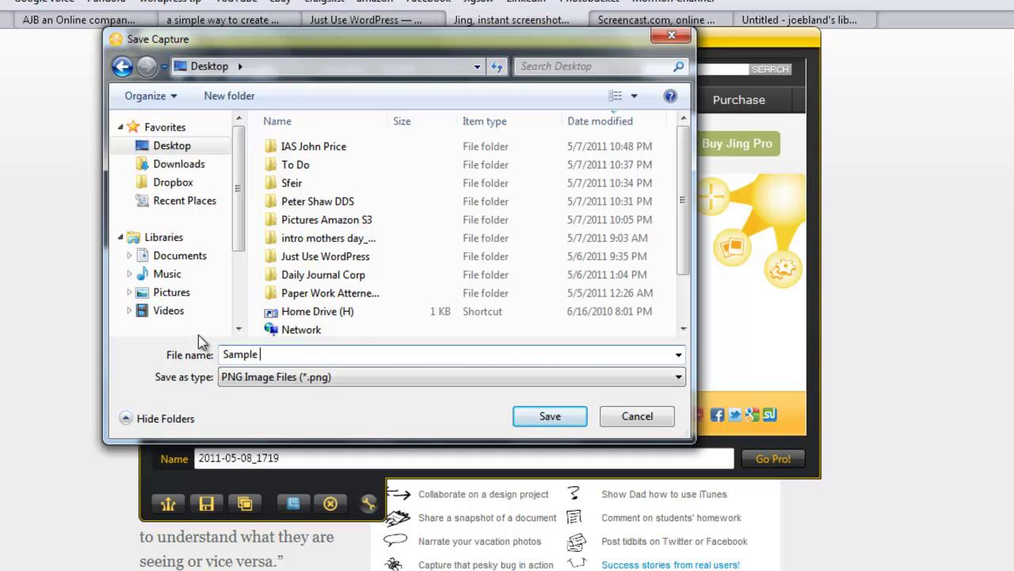
pyautogui.write('Jing')
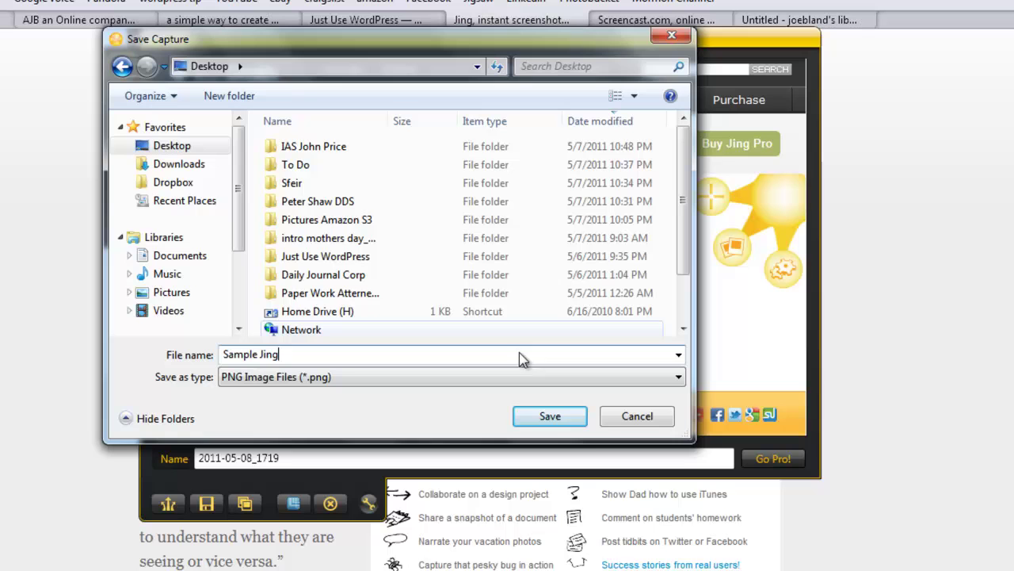
pyautogui.click(566, 428)
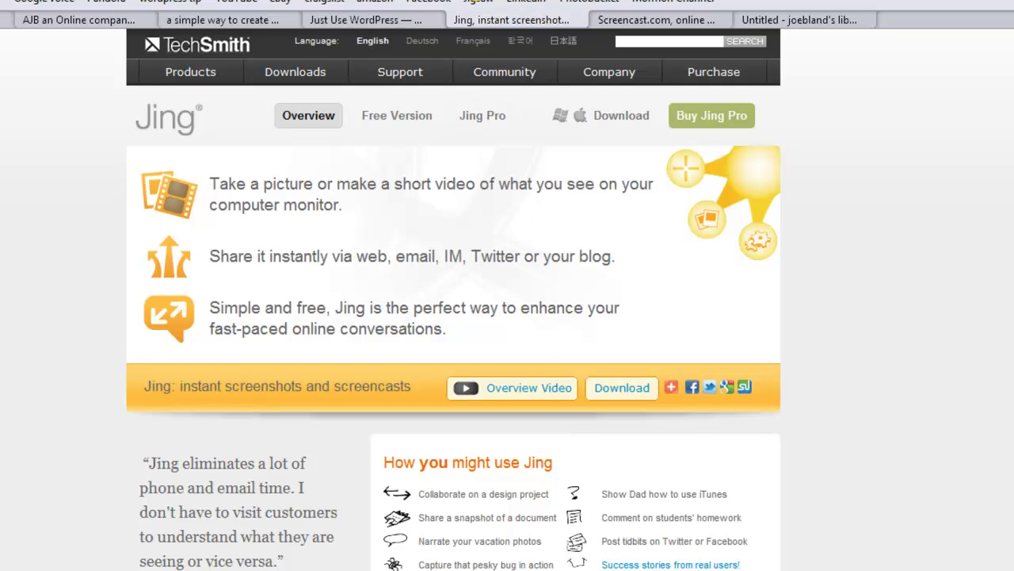
# Start a video capture of the overview panel using the Logitech H555 headset microphone.
pyautogui.click(467, 1)
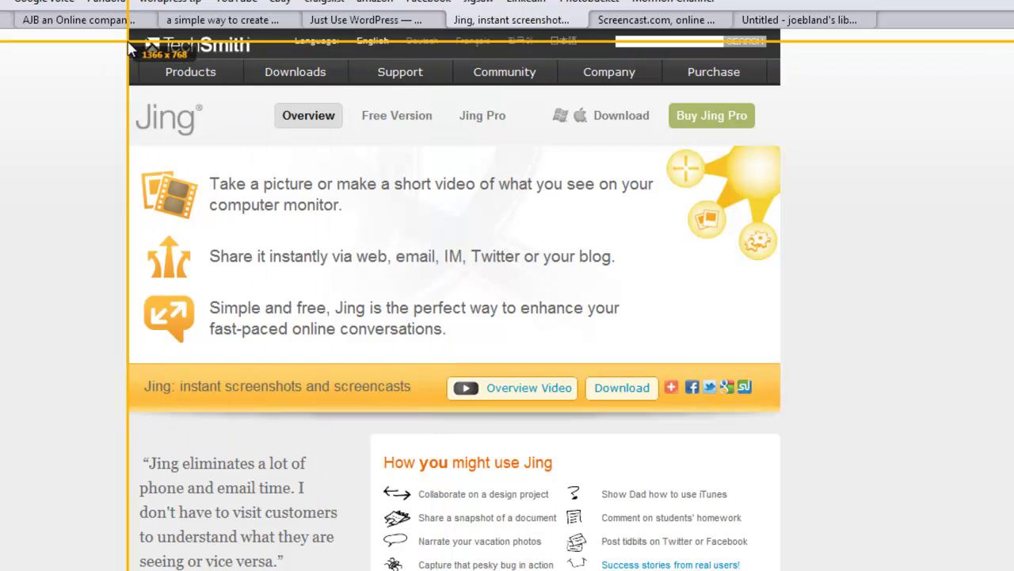
pyautogui.moveTo(126, 34); pyautogui.dragTo(783, 411)
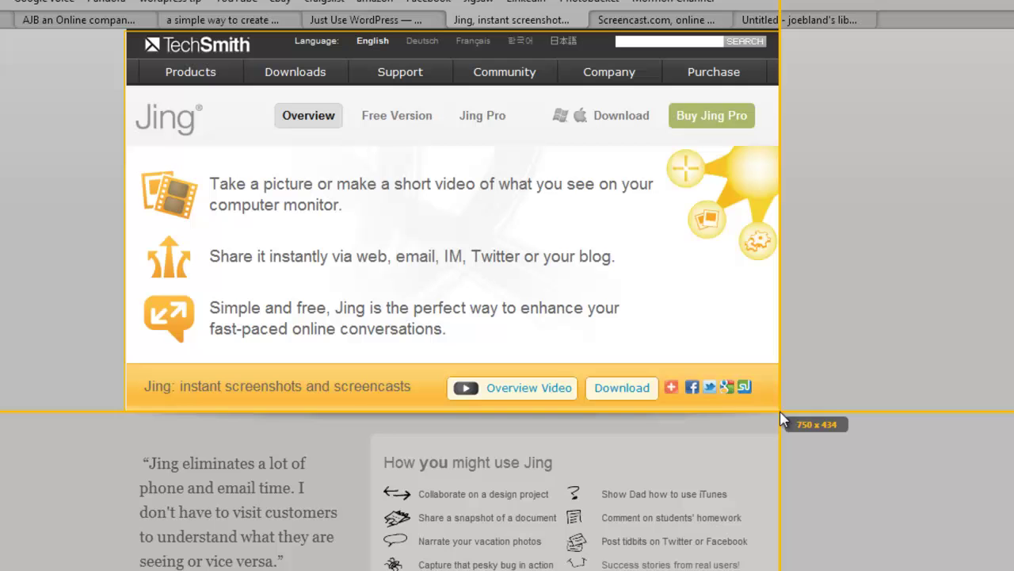
pyautogui.moveTo(783, 412); pyautogui.dragTo(779, 412)
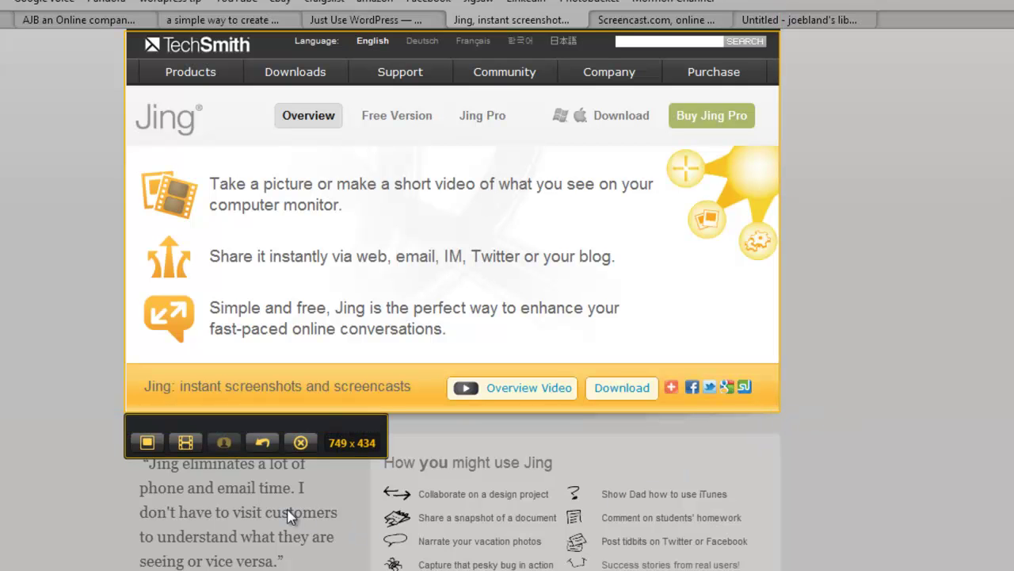
pyautogui.click(185, 442)
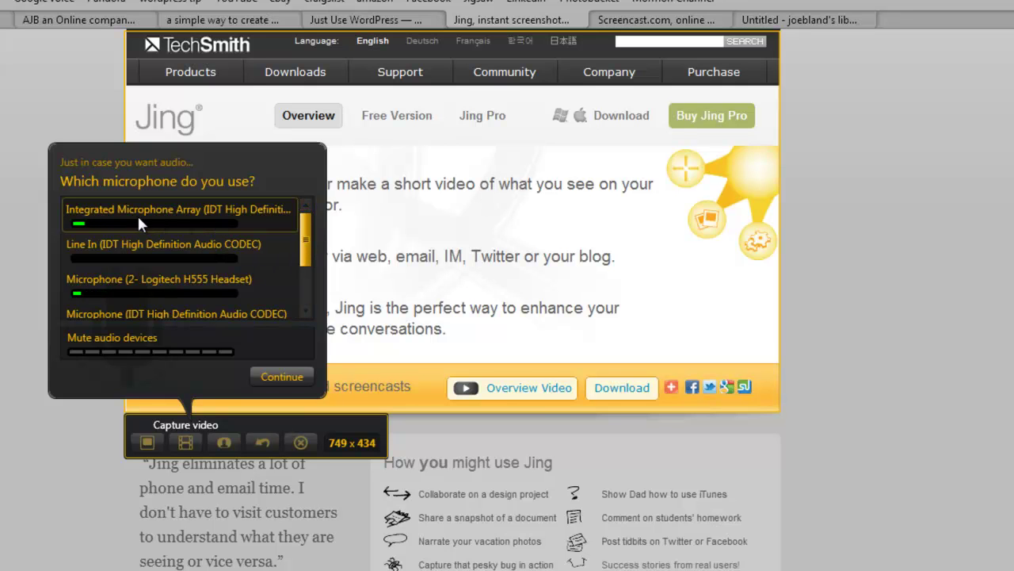
pyautogui.click(141, 283)
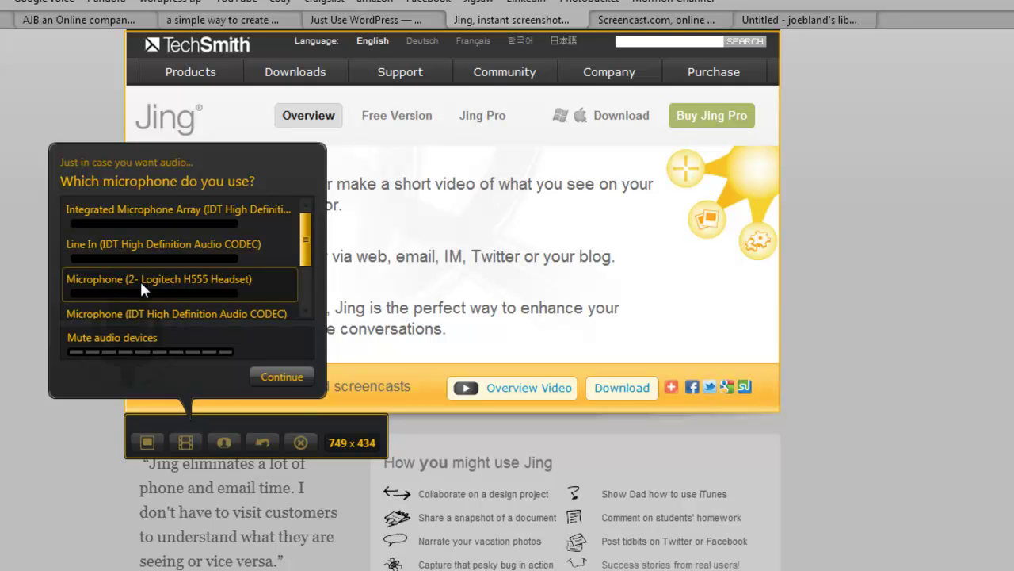
pyautogui.click(272, 372)
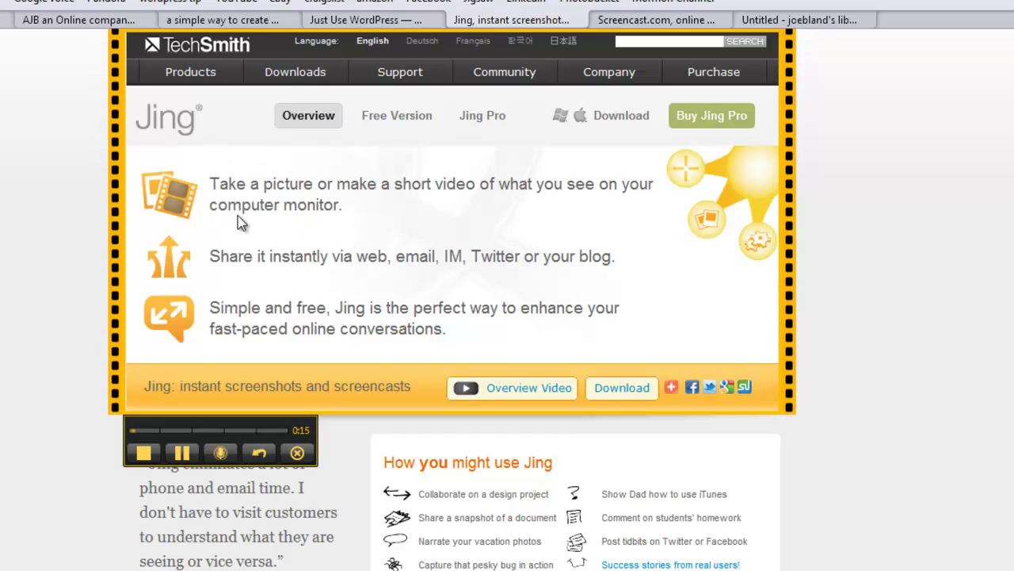
# Highlight the first feature sentence while recording, then clear the highlight.
pyautogui.moveTo(208, 184); pyautogui.dragTo(603, 230)
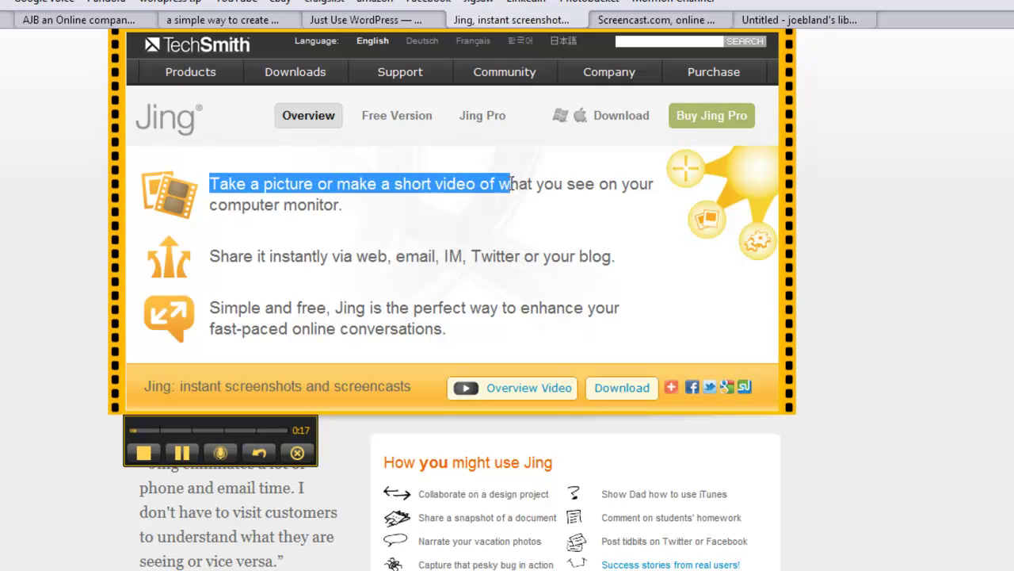
pyautogui.click(601, 230)
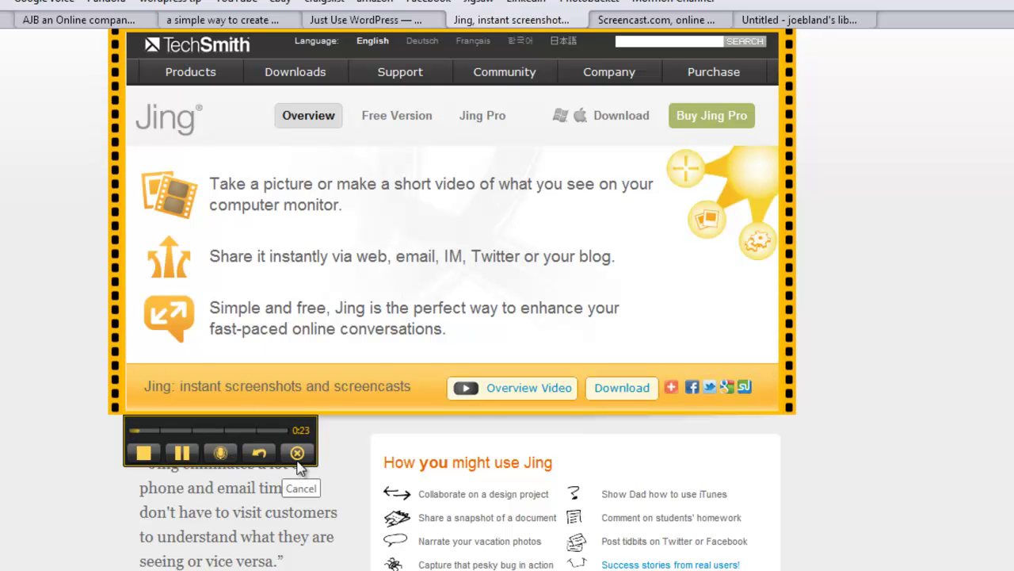
# Stop the recording and save it to the Desktop as SWF 'Jing video test'.
pyautogui.click(145, 454)
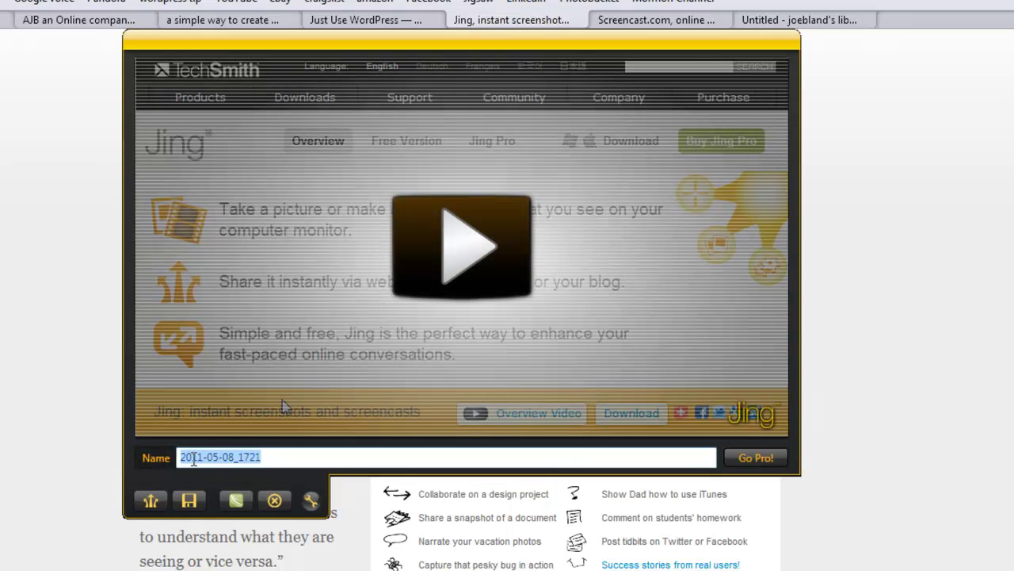
pyautogui.click(189, 501)
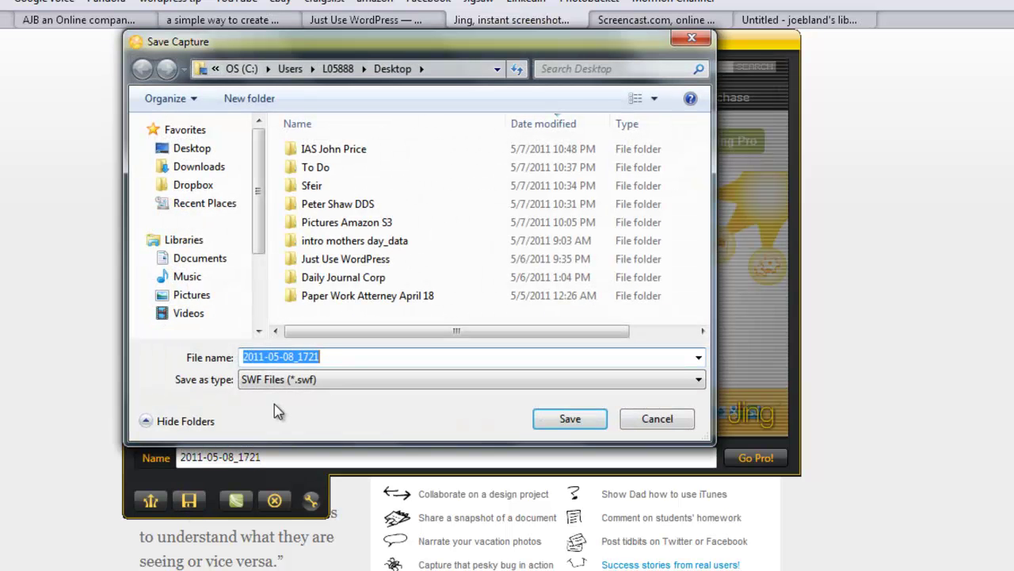
pyautogui.write('Ji')
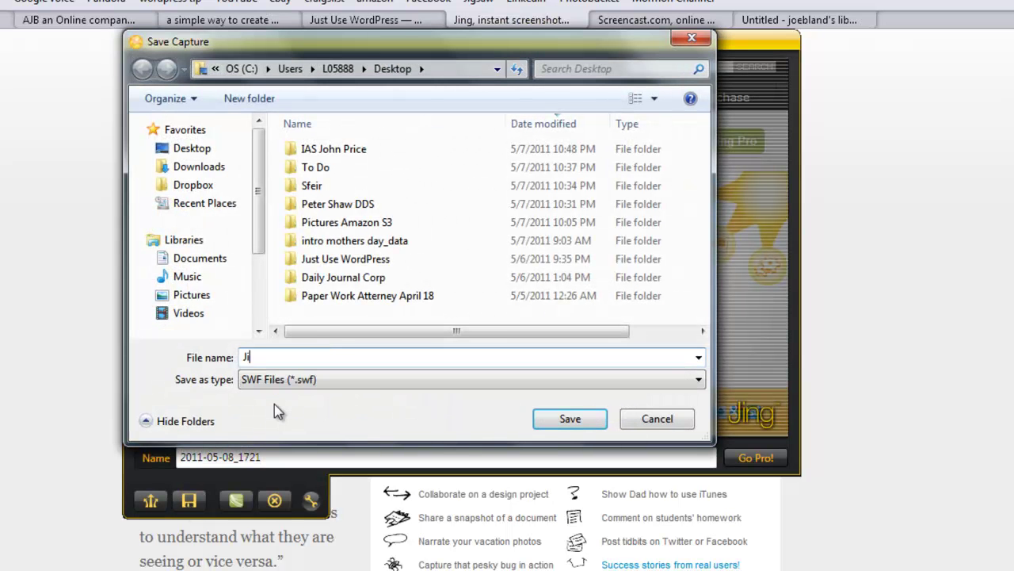
pyautogui.write('ng vi')
pyautogui.write('deo te')
pyautogui.write('st')
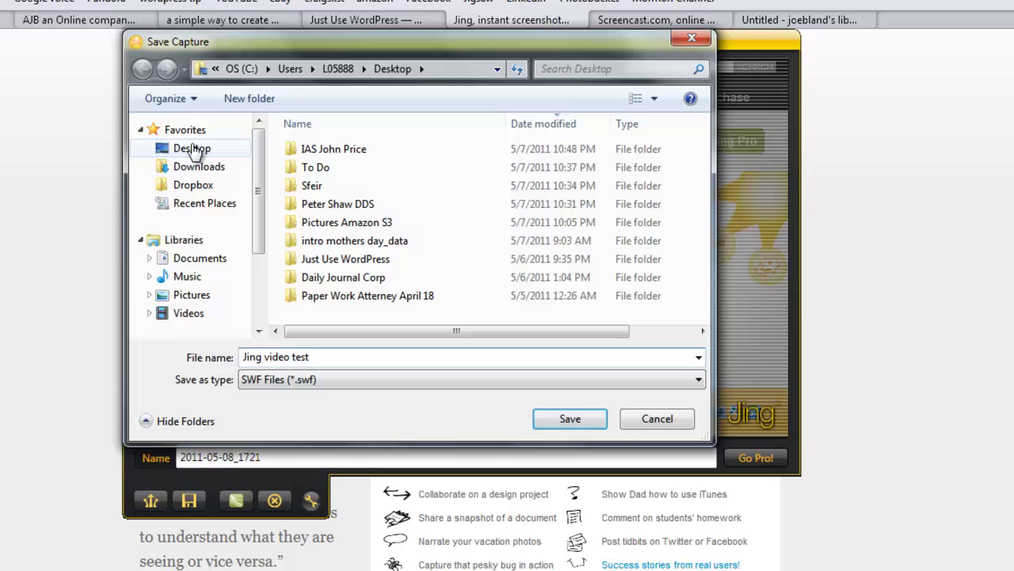
pyautogui.click(194, 148)
pyautogui.click(552, 428)
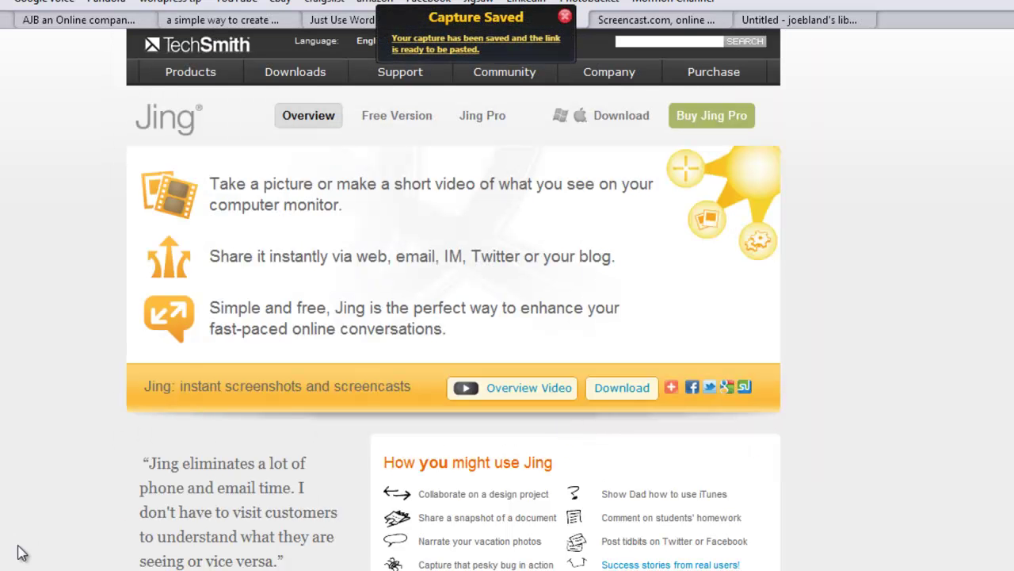
pyautogui.press('super')
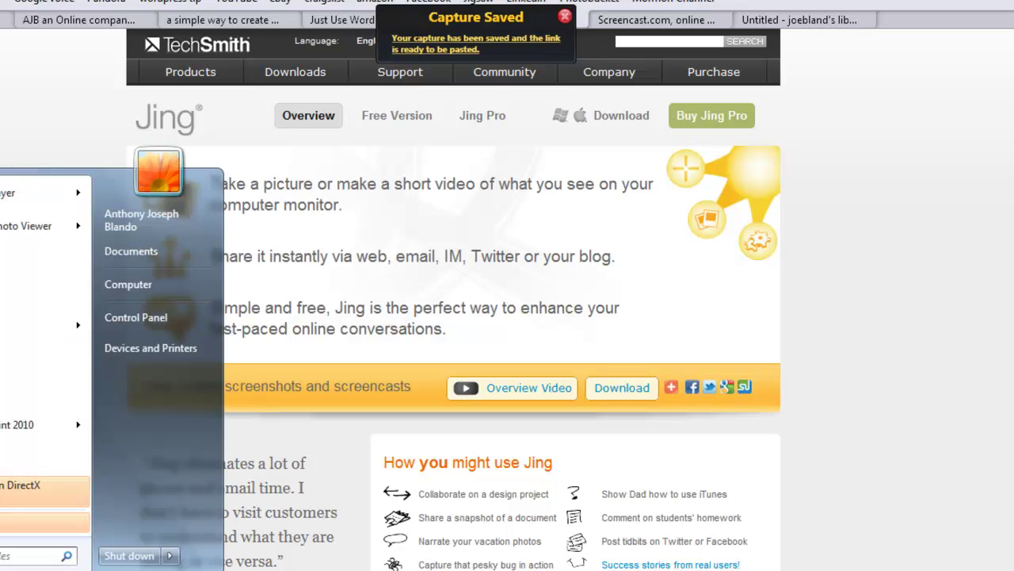
# Browse to the Desktop folder in Explorer and preview the Sample_Jing screenshot.
pyautogui.click(145, 281)
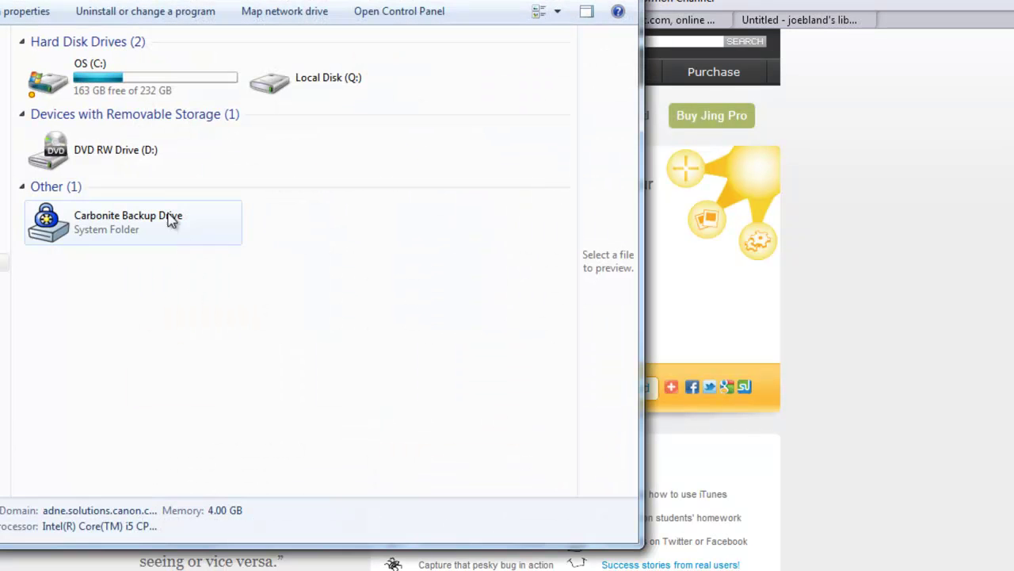
pyautogui.click(3, 61)
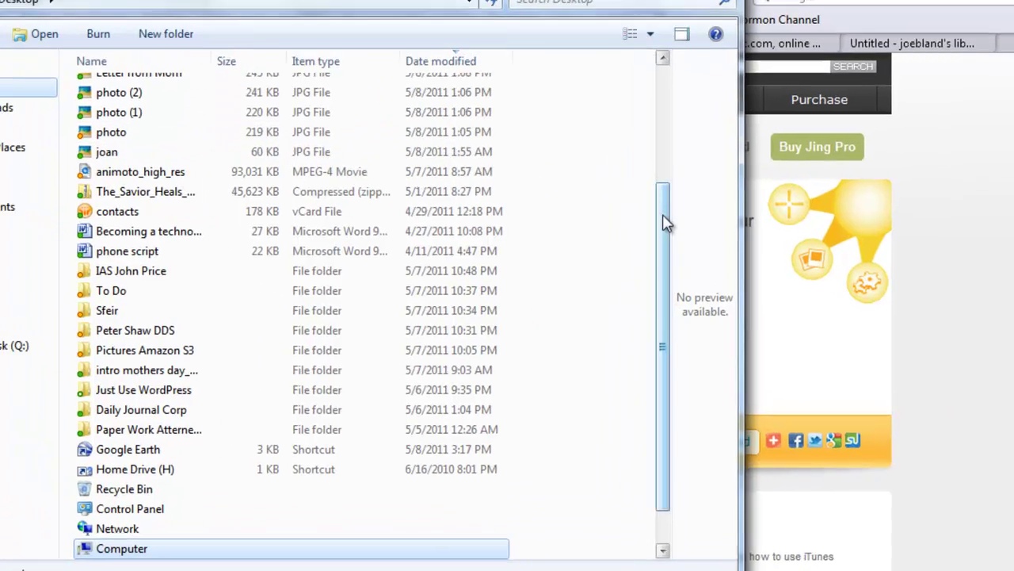
pyautogui.moveTo(664, 223); pyautogui.dragTo(626, 87)
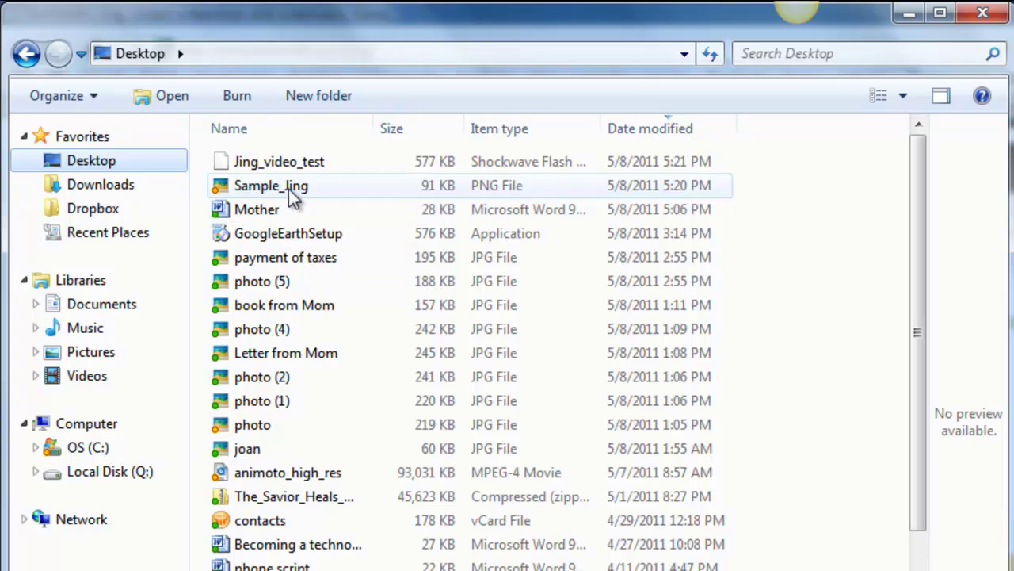
pyautogui.click(288, 190)
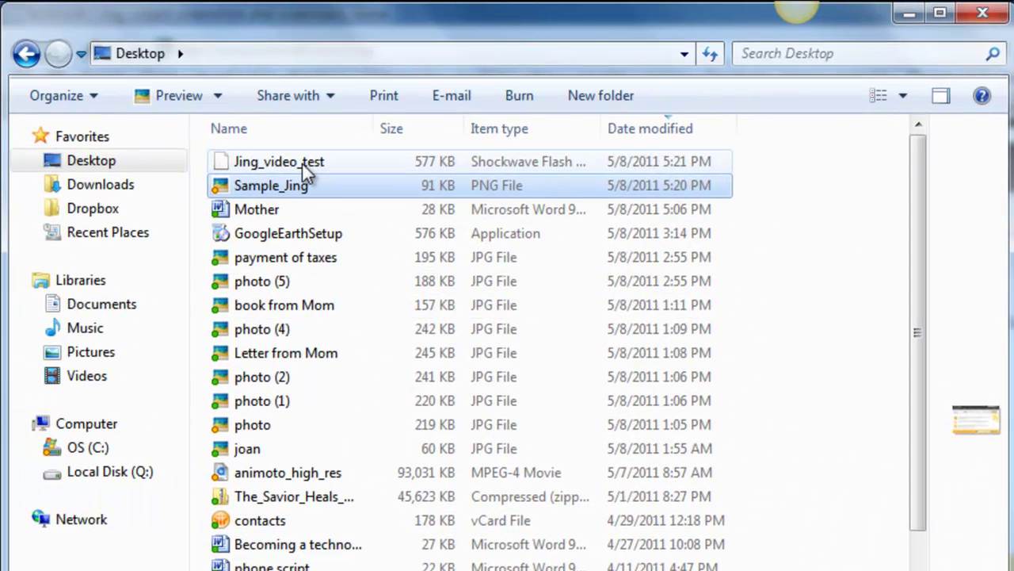
# Try opening Jing_video_test, dismiss the can't-open message, and close Explorer.
pyautogui.click(302, 164)
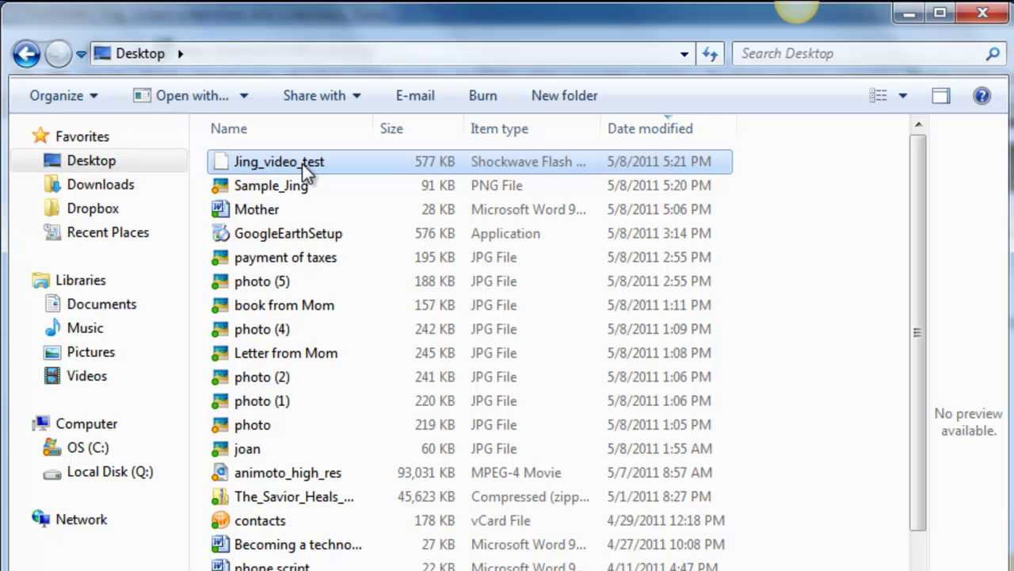
pyautogui.doubleClick(302, 163)
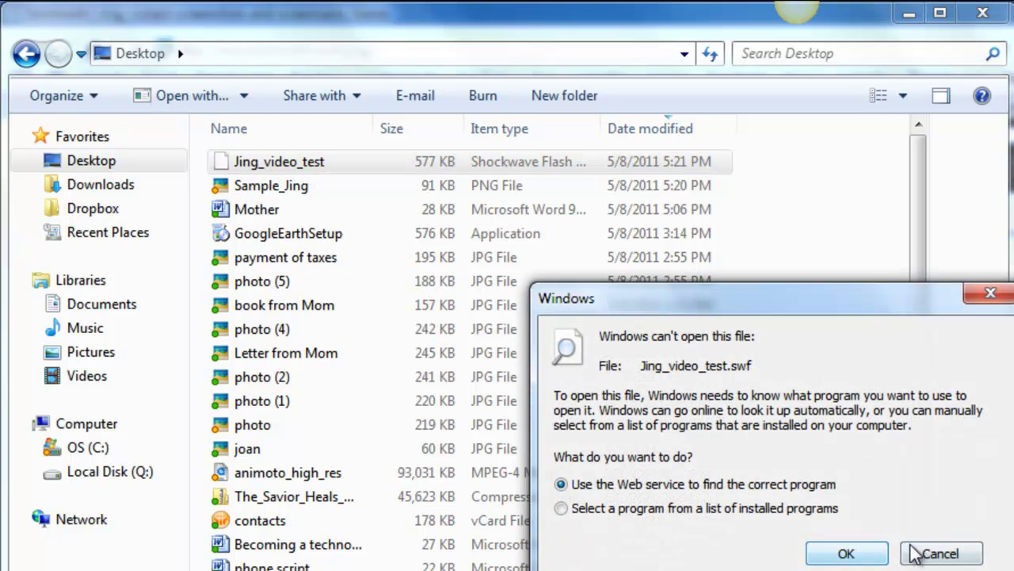
pyautogui.click(920, 554)
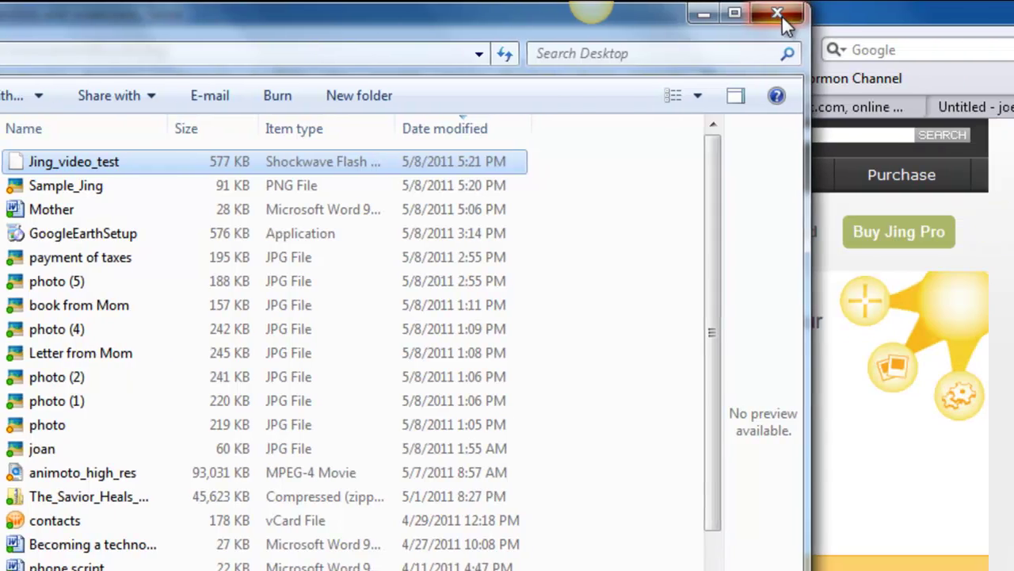
pyautogui.click(962, 14)
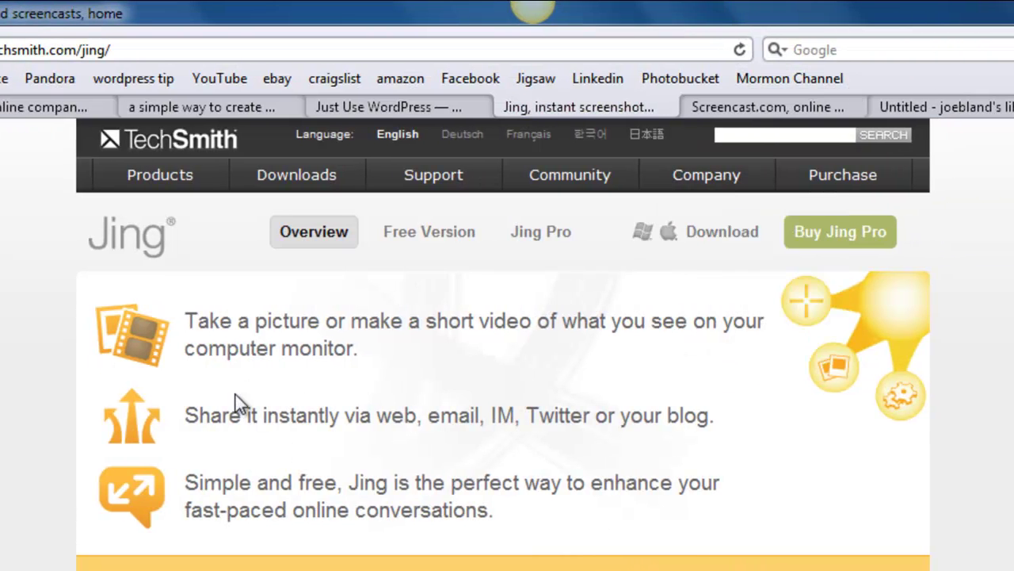
# Switch to the signed-in Screencast.com page showing My Library.
pyautogui.click(812, 106)
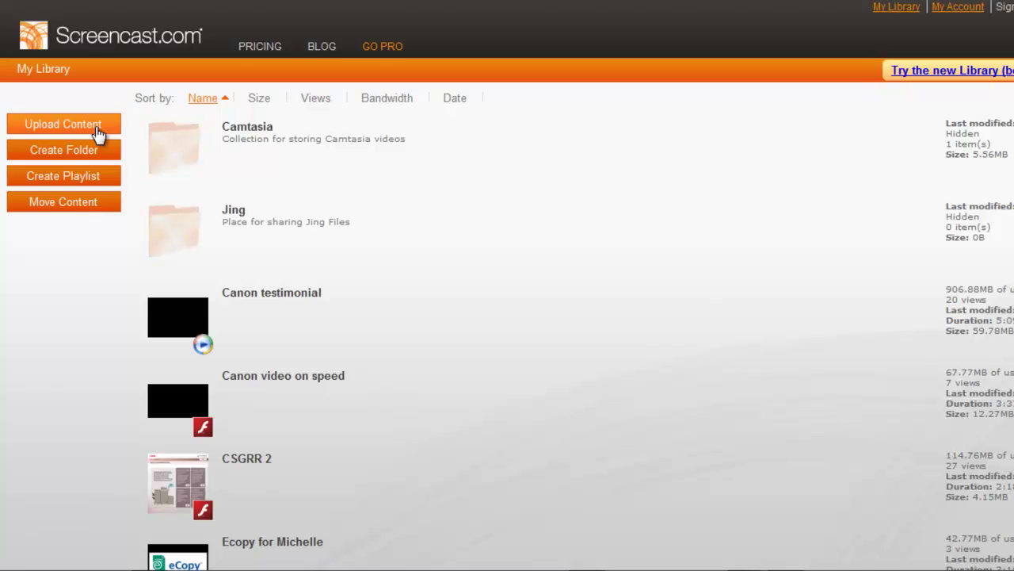
# Upload Jing_video_test from the Desktop to the Screencast.com library.
pyautogui.click(97, 133)
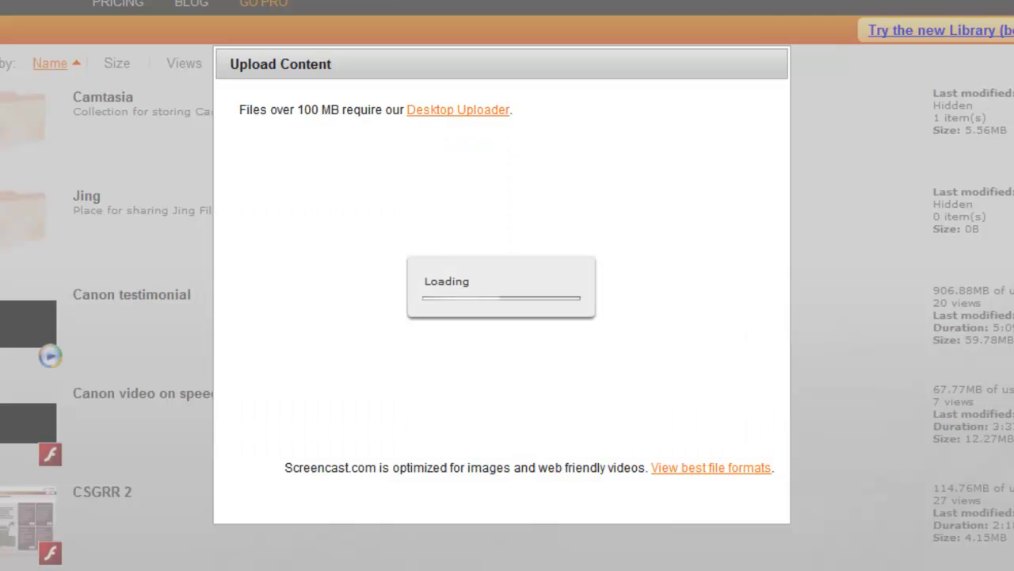
pyautogui.click(270, 134)
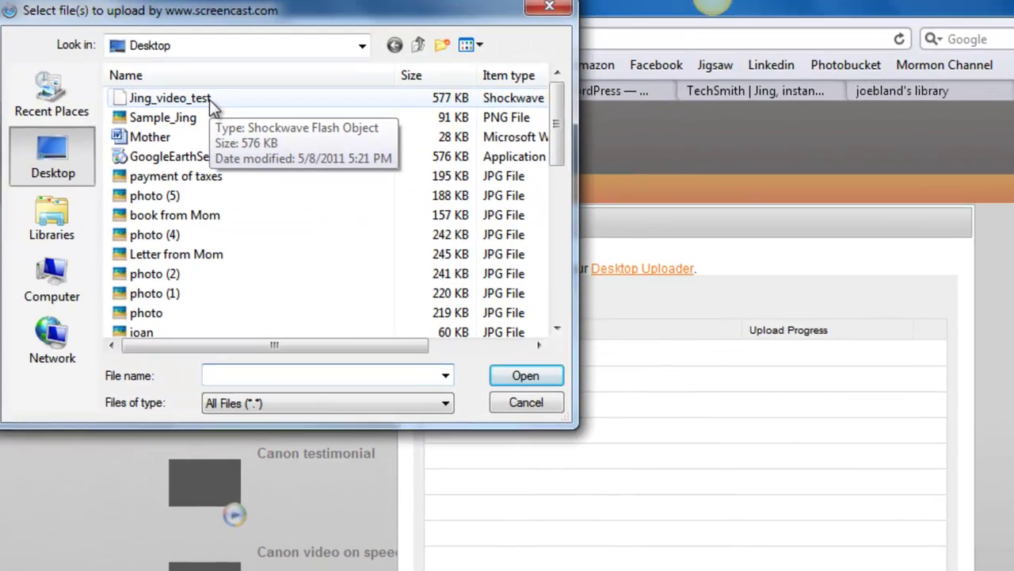
pyautogui.click(198, 103)
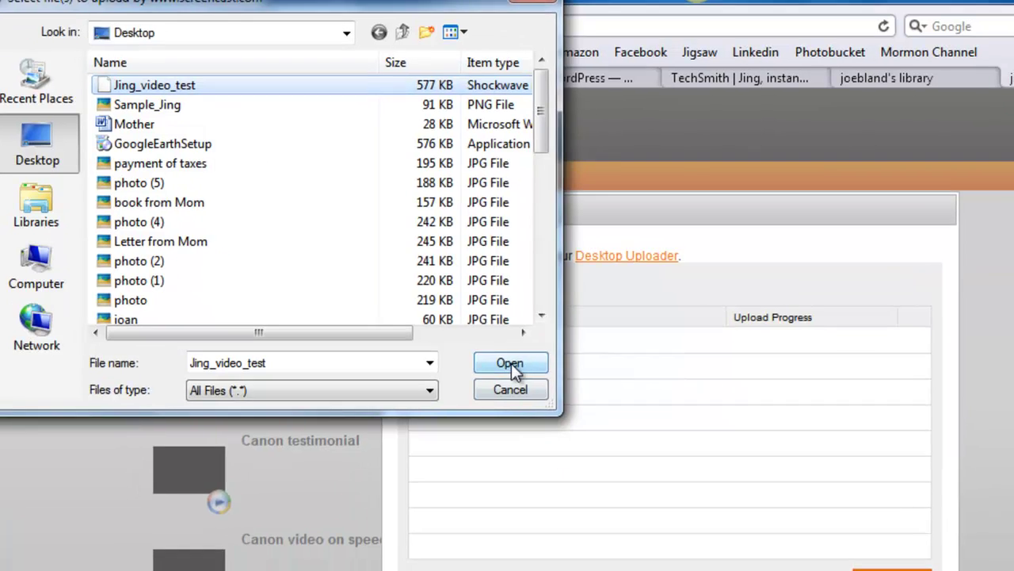
pyautogui.click(536, 384)
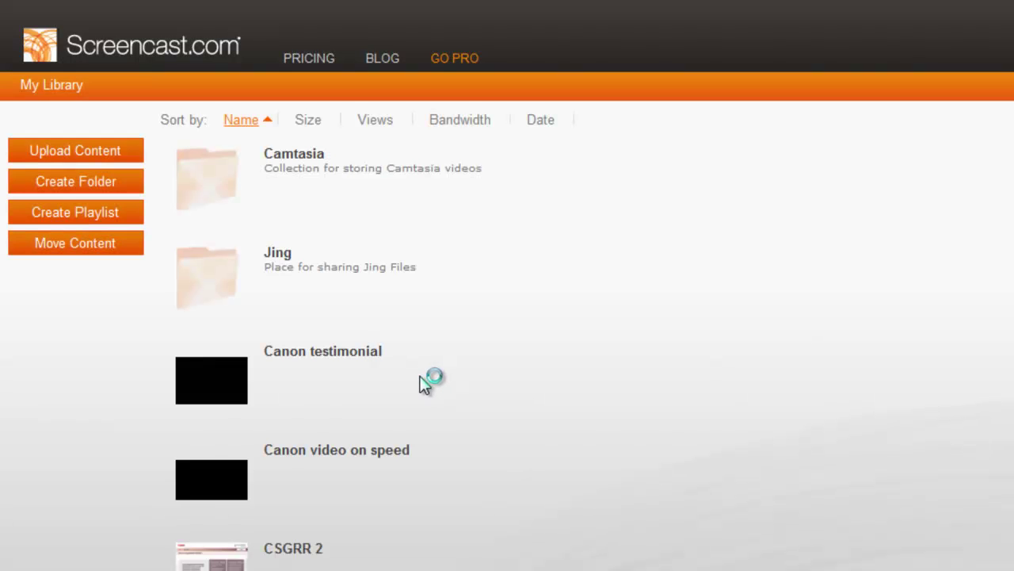
# Open the uploaded Jing_video_test from the library and start playing it.
pyautogui.scroll(-10, 428, 383)
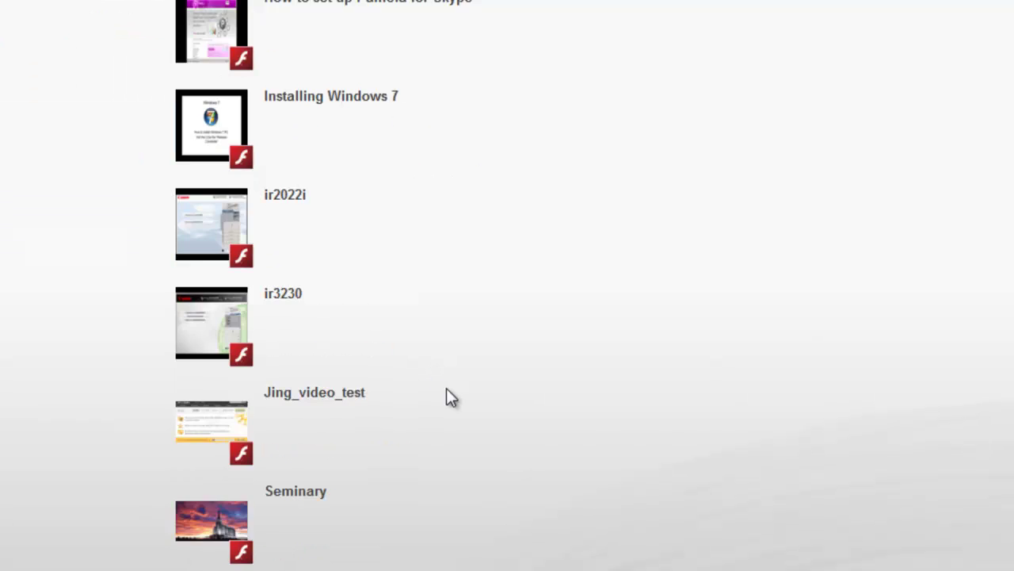
pyautogui.scroll(-2, 449, 396)
pyautogui.moveTo(211, 420)
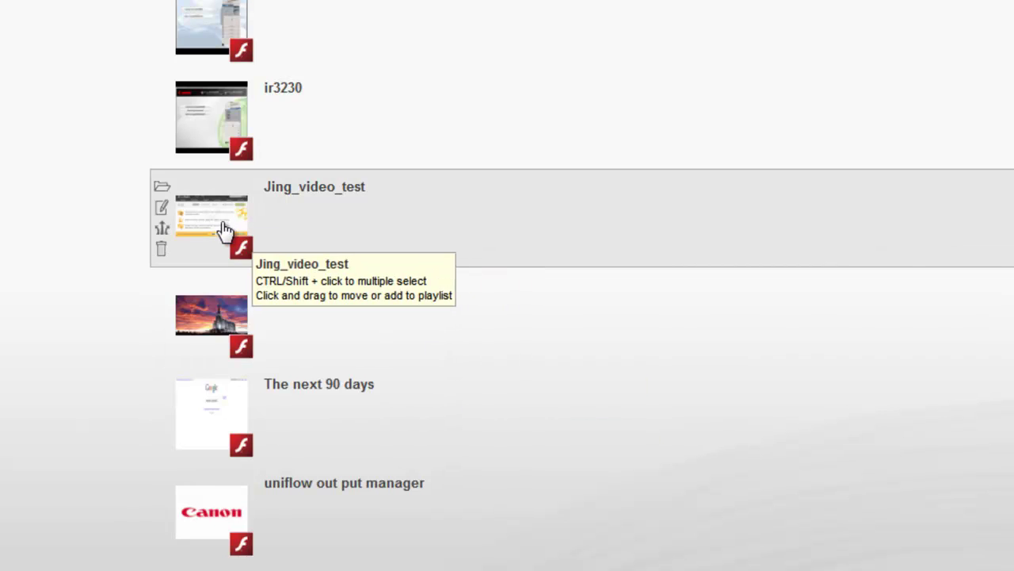
pyautogui.click(225, 230)
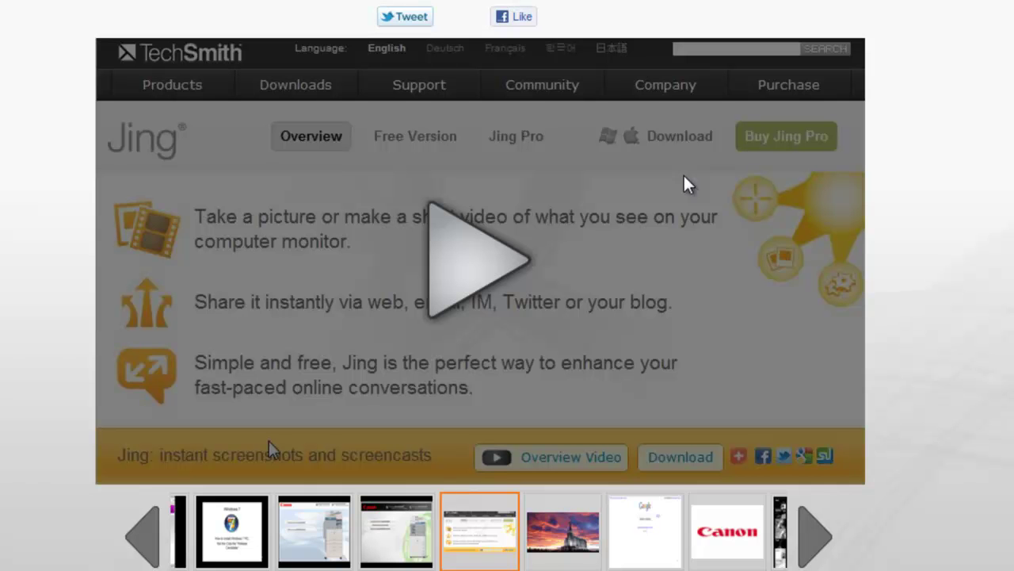
pyautogui.click(457, 259)
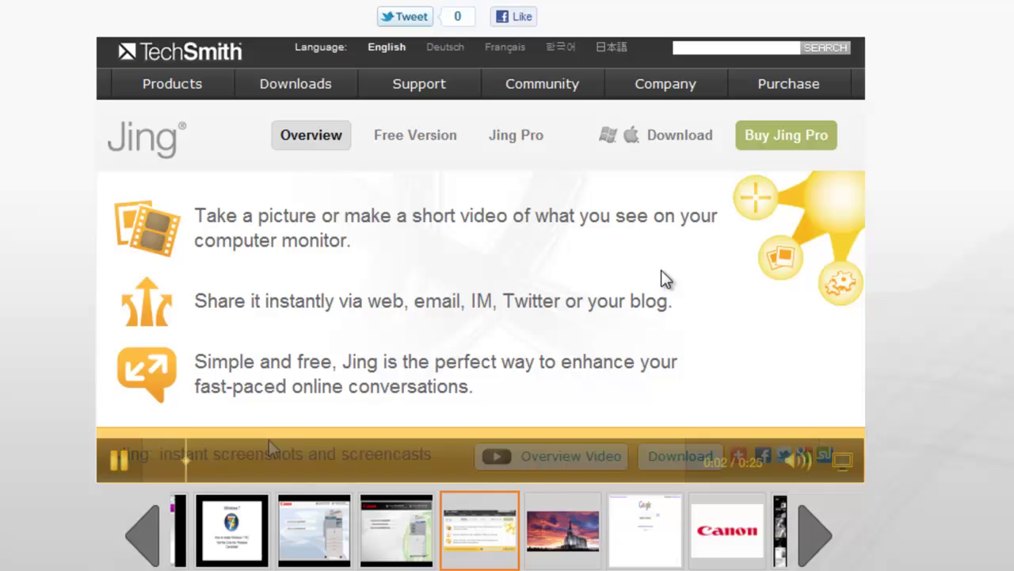
# Pause Jing_video_test playback at 0:03 and select its full share URL.
pyautogui.click(109, 464)
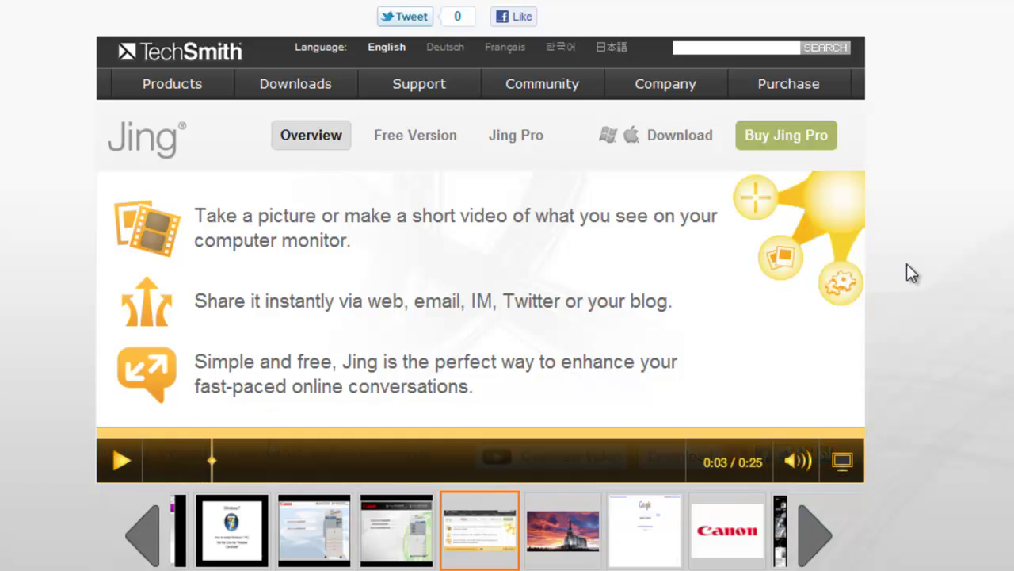
pyautogui.scroll(-3, 384, 210)
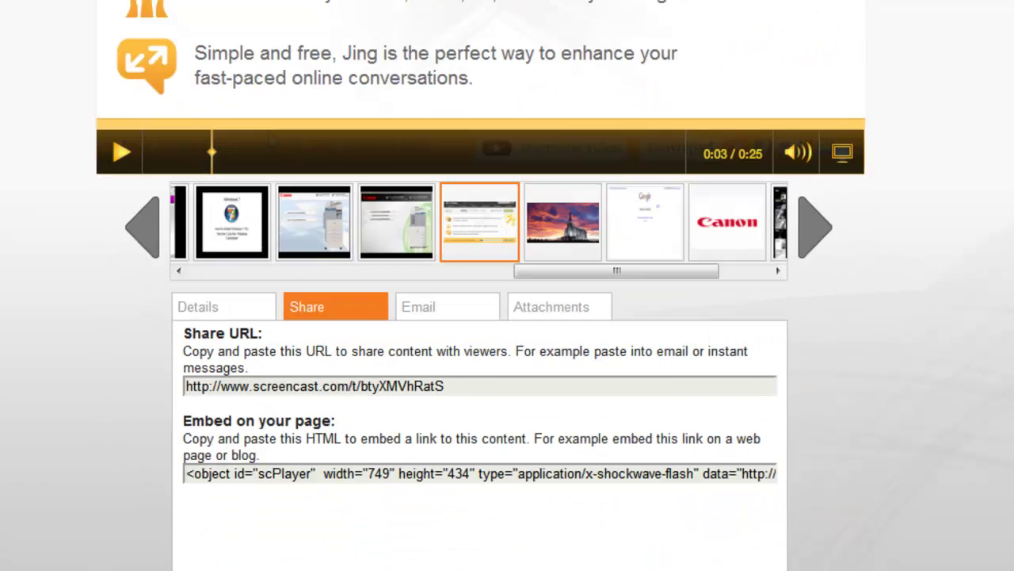
pyautogui.scroll(-3, 385, 210)
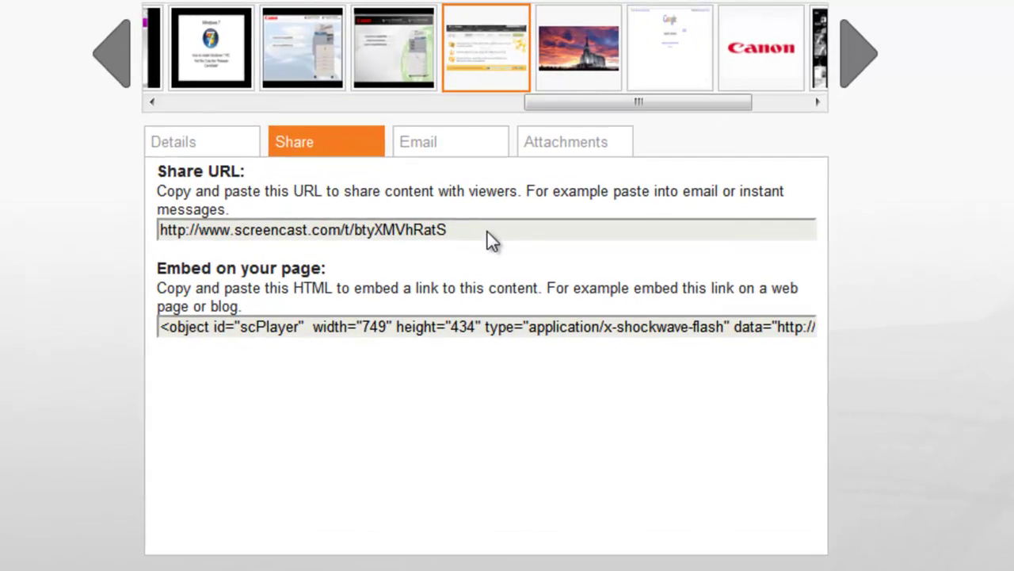
pyautogui.click(441, 223)
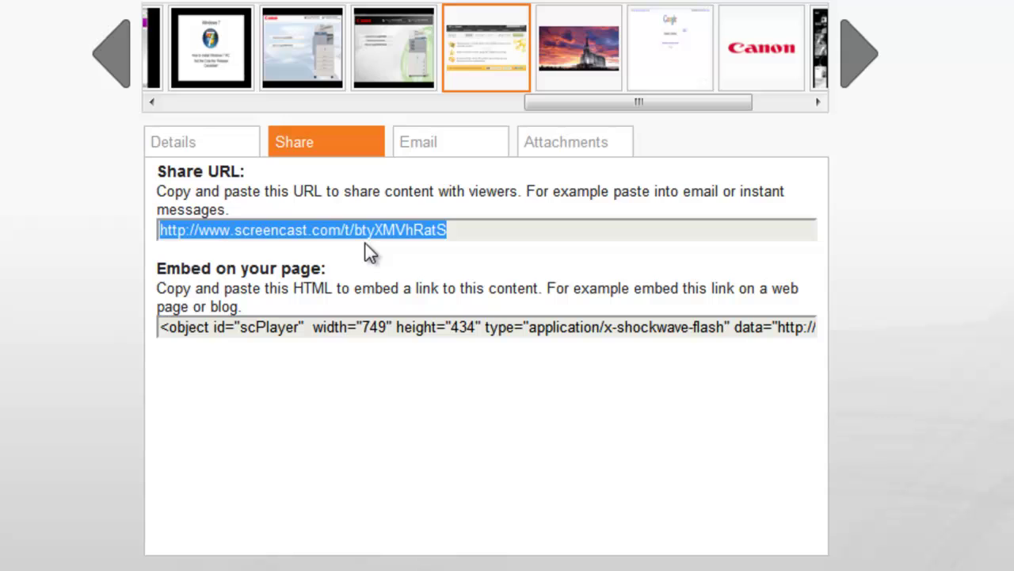
# Review the video's email invitation options and its details and download links.
pyautogui.scroll(6, 346, 237)
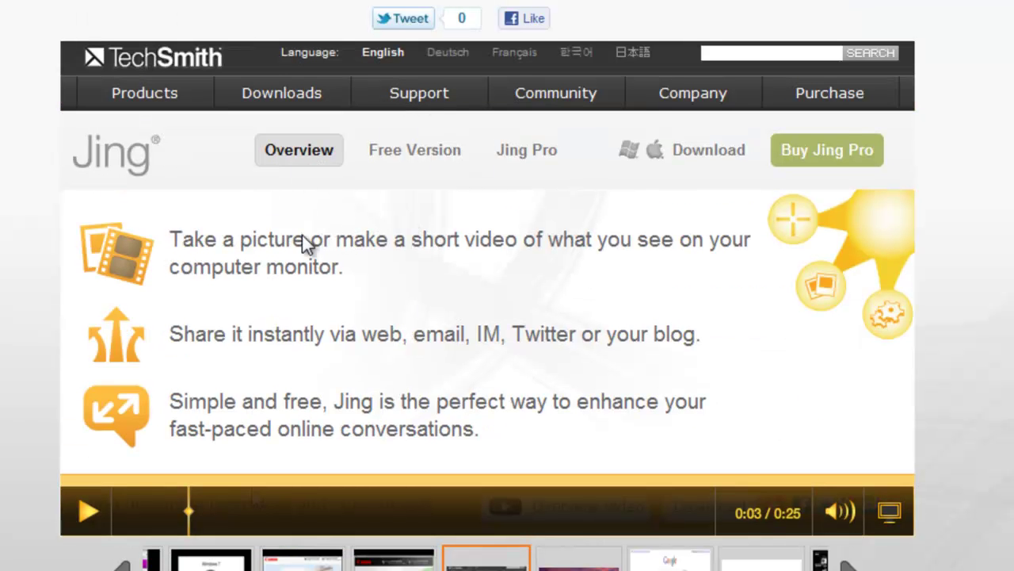
pyautogui.scroll(-5, 326, 243)
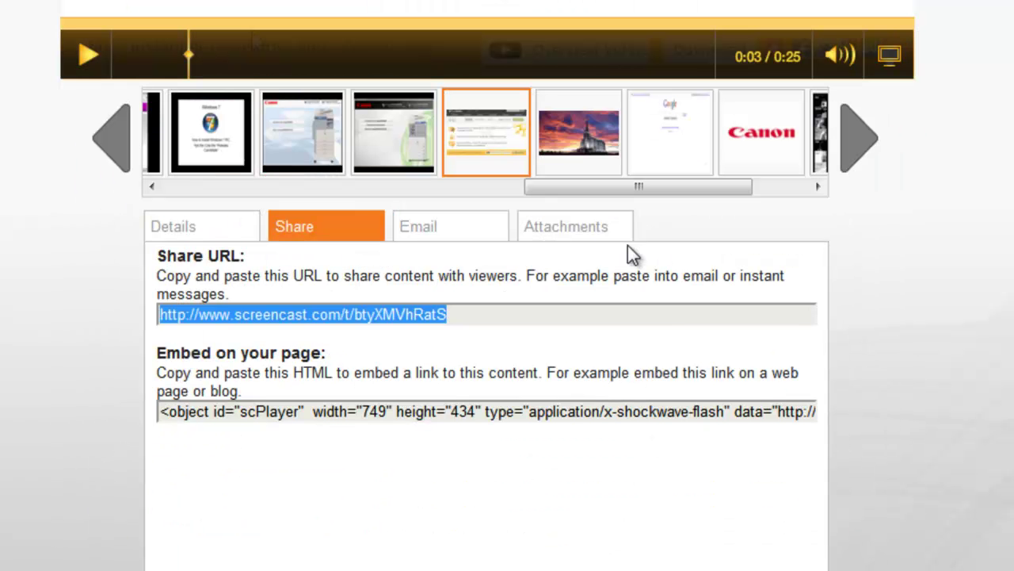
pyautogui.click(435, 231)
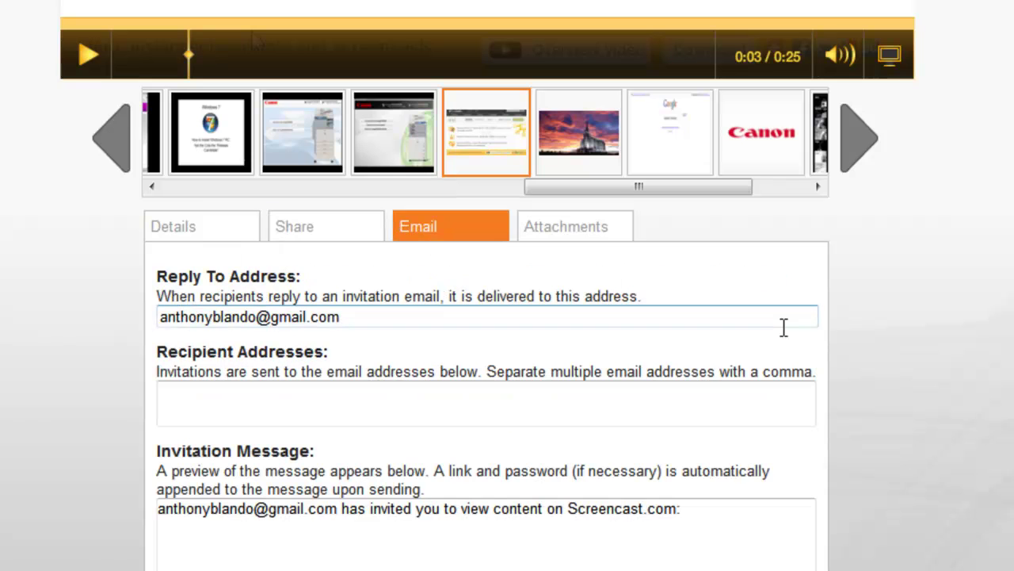
pyautogui.click(218, 234)
pyautogui.scroll(-1, 356, 301)
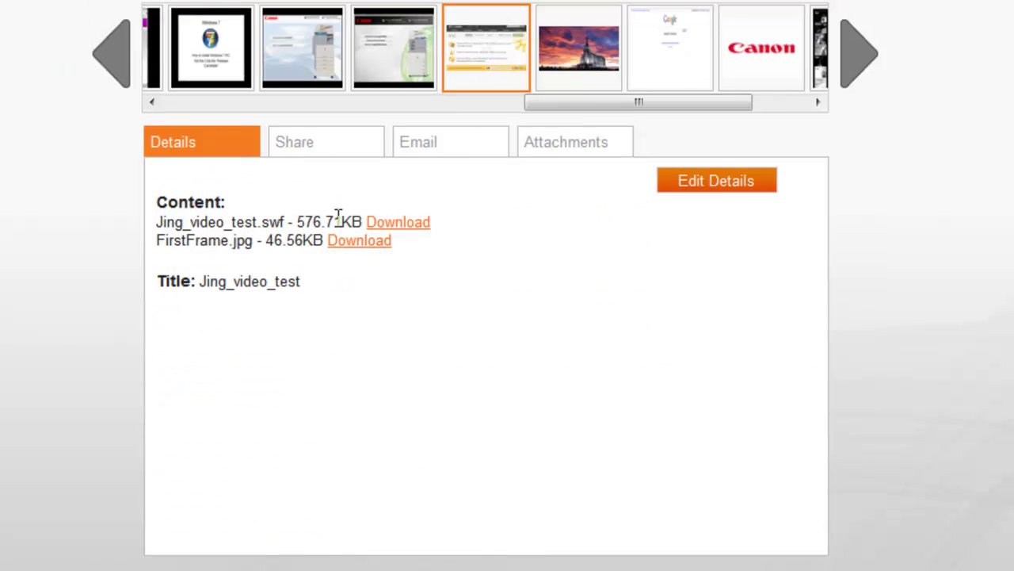
# Return to the Share options and select the entire embed code.
pyautogui.click(328, 142)
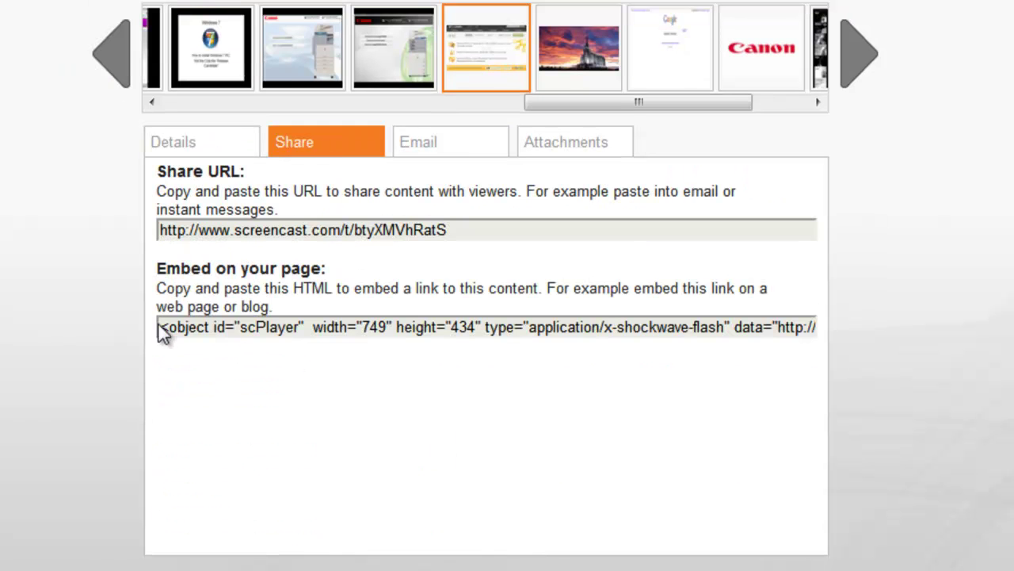
pyautogui.moveTo(163, 331)
pyautogui.mouseDown()
pyautogui.moveTo(662, 343)
pyautogui.moveTo(967, 335)
pyautogui.mouseUp()
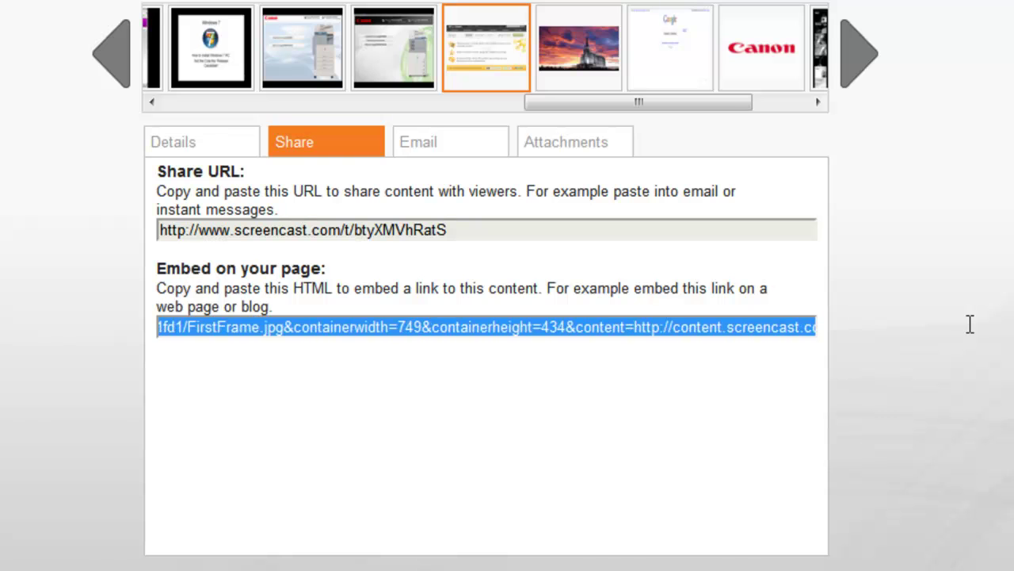
pyautogui.click(967, 337)
pyautogui.scroll(6, 961, 330)
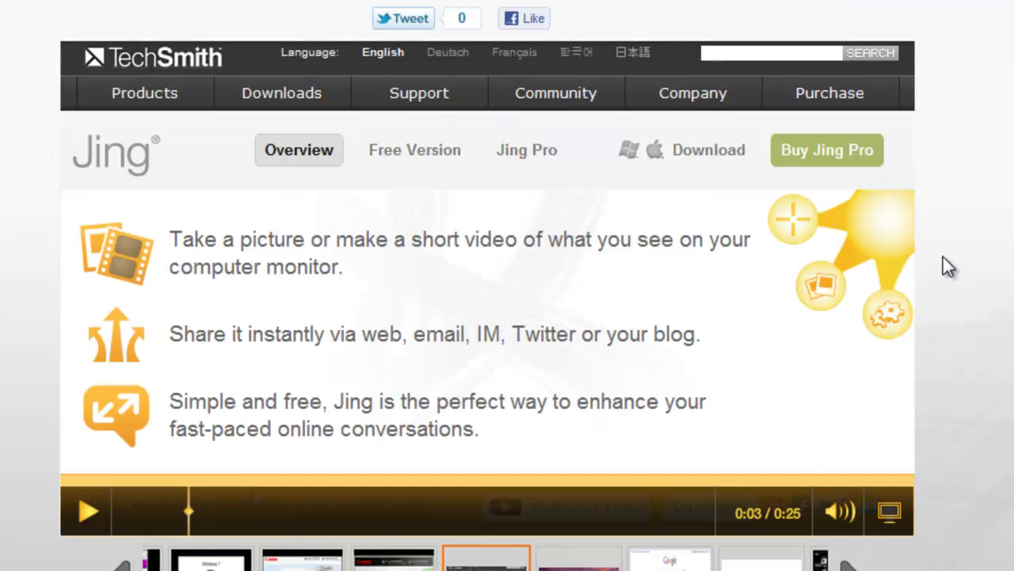